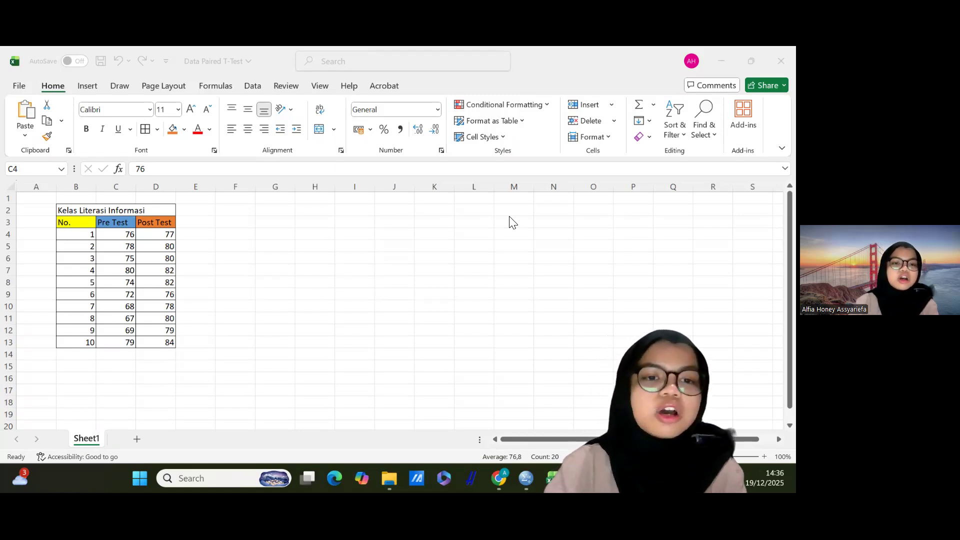
Examine the Pre Test and Post Test scores in the Kelas Literasi Informasi table.
scroll(511, 220, "down", 1)
scroll(510, 220, "up", 1)
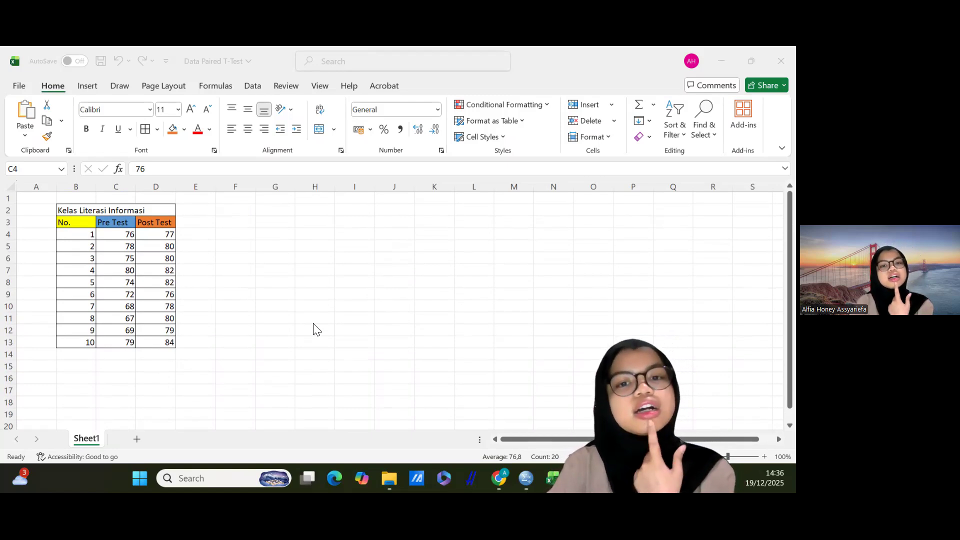
scroll(315, 330, "down", 1)
scroll(315, 329, "up", 1)
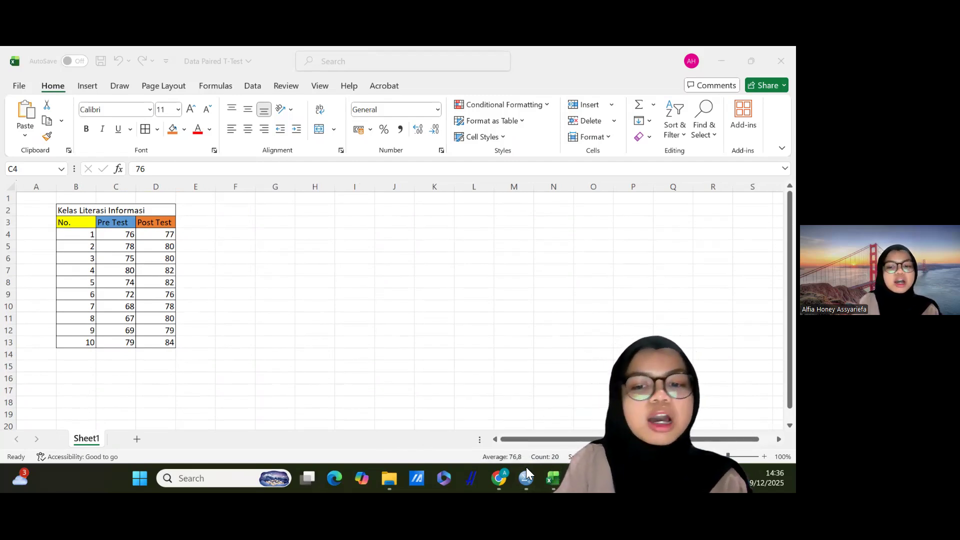
mouse_move(526, 469)
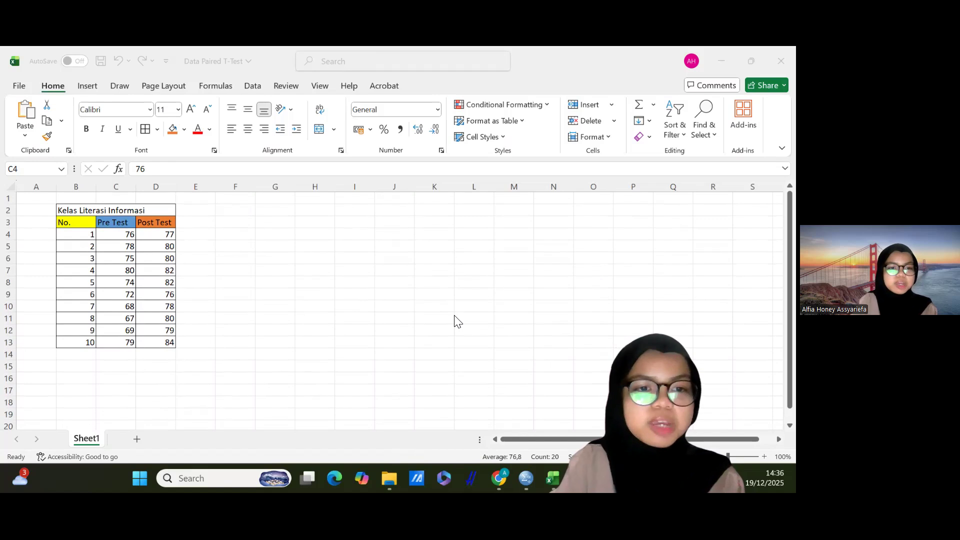
scroll(307, 350, "up", 2, "ctrl")
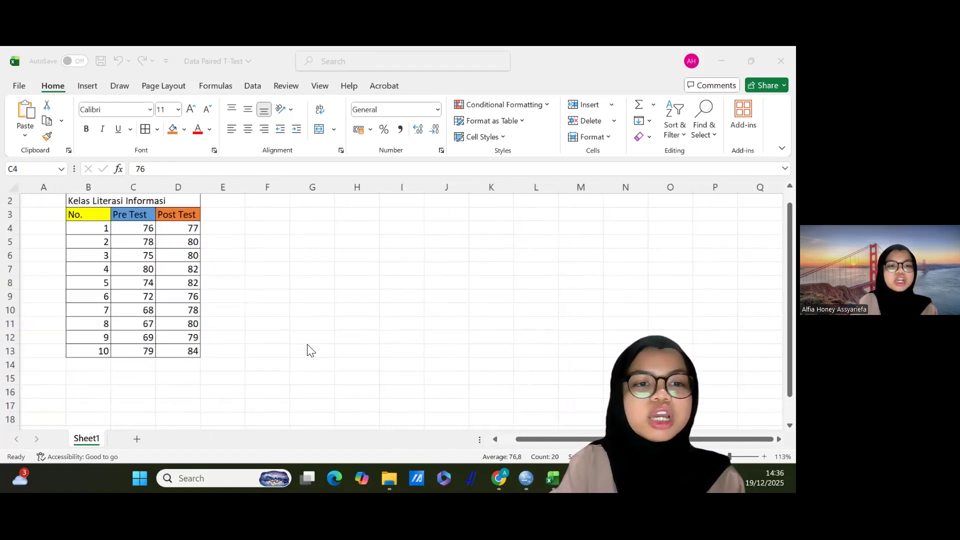
scroll(307, 350, "up", 1)
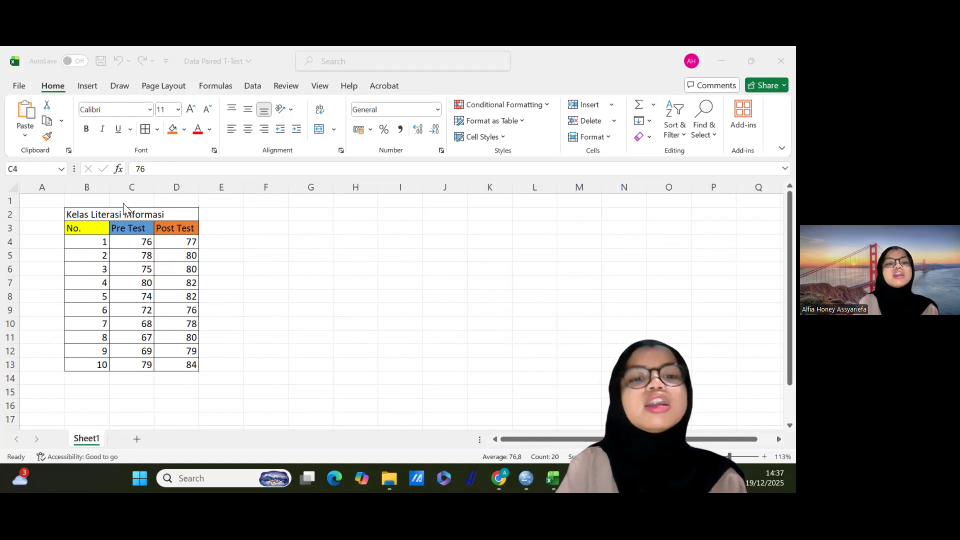
scroll(218, 264, "down", 3, "ctrl")
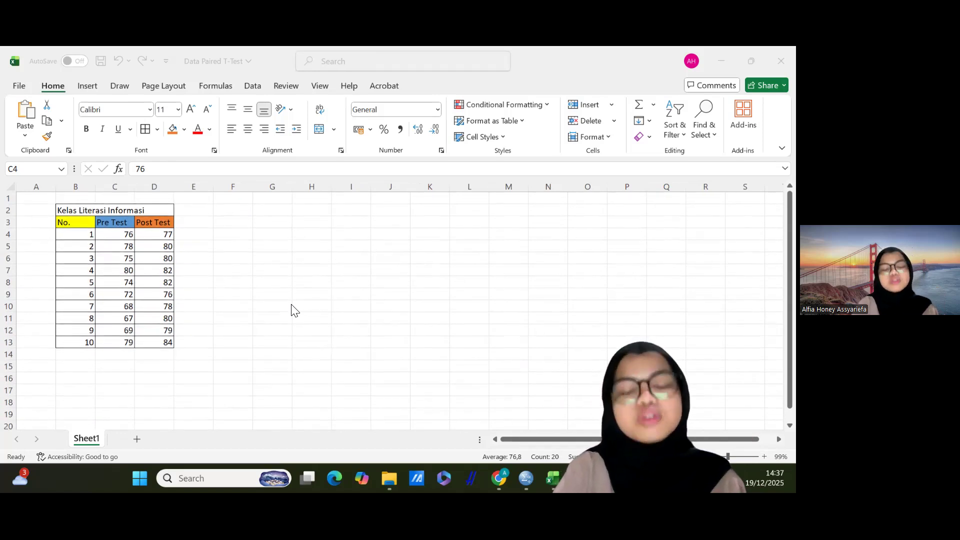
Switch to the Untitled1 dataset in IBM SPSS Statistics, review the definitions of Pre_Test and Post_Test, and return to the data values.
mouse_move(526, 478)
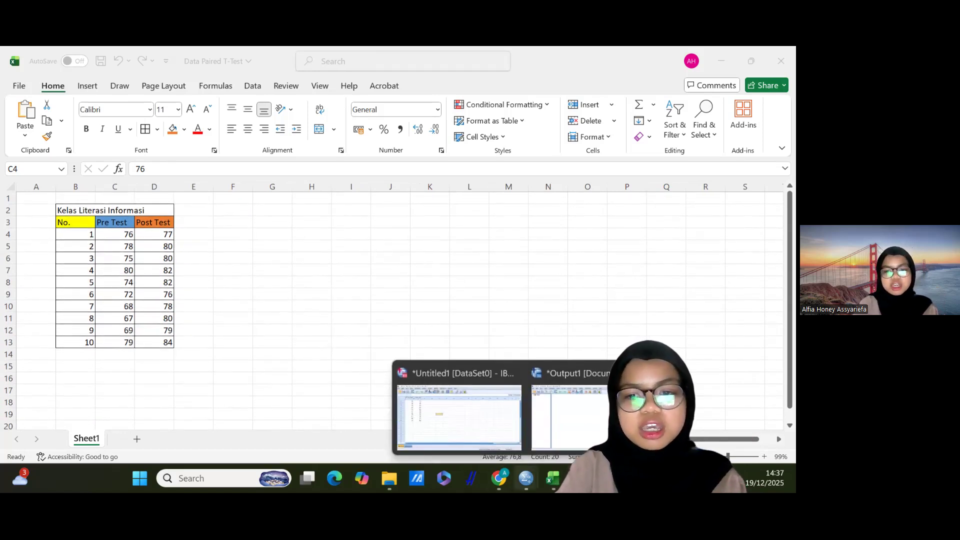
left_click(489, 407)
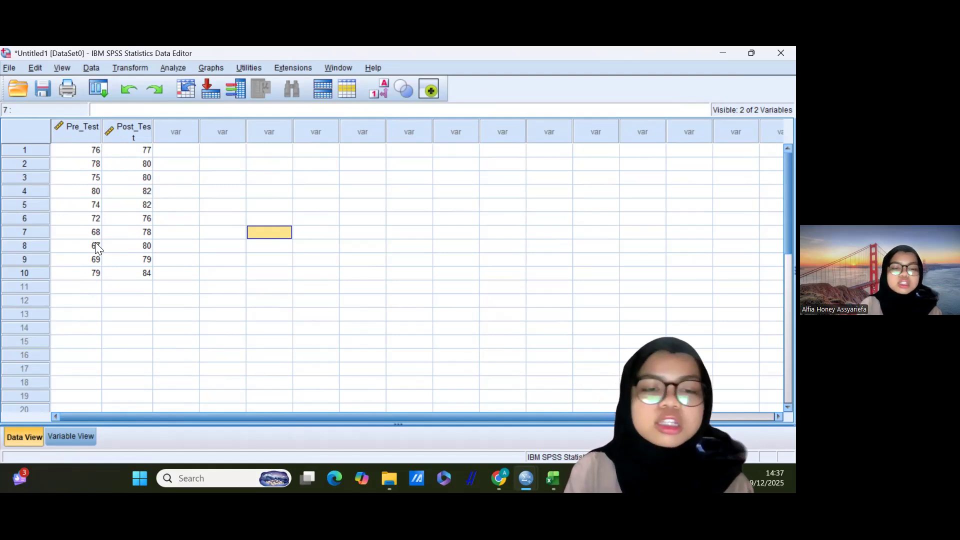
left_click(60, 436)
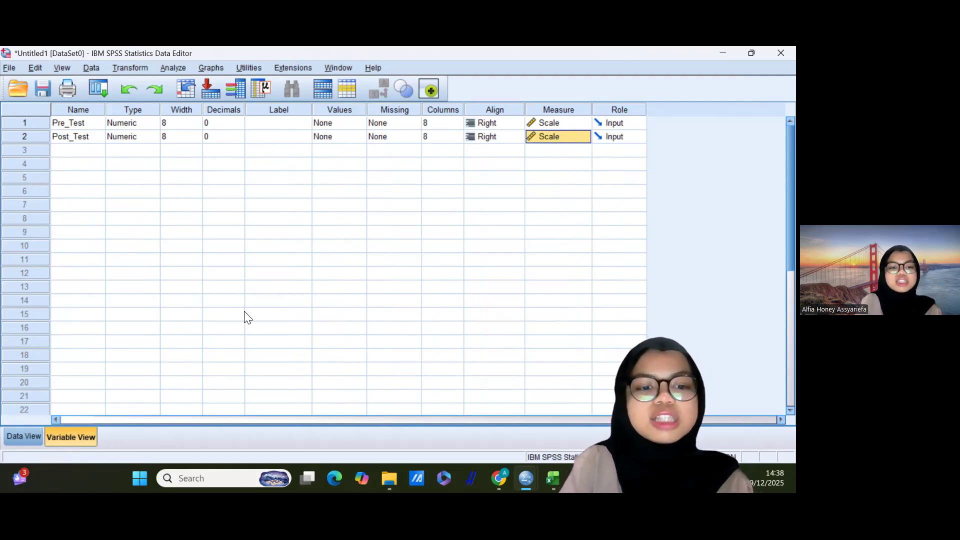
left_click(27, 436)
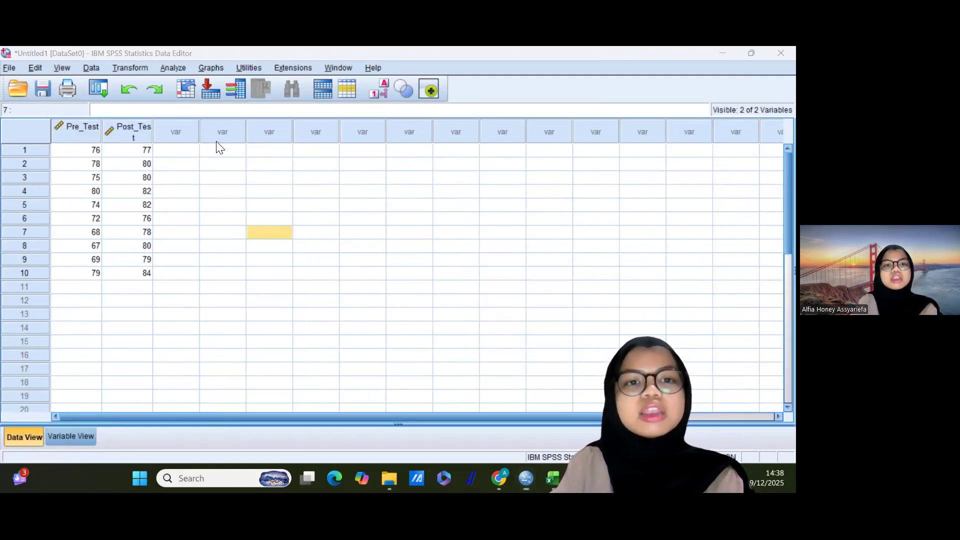
Run the Explore analysis with Pre_Test and Post_Test as dependent variables, including normality plots with tests.
left_click(168, 71)
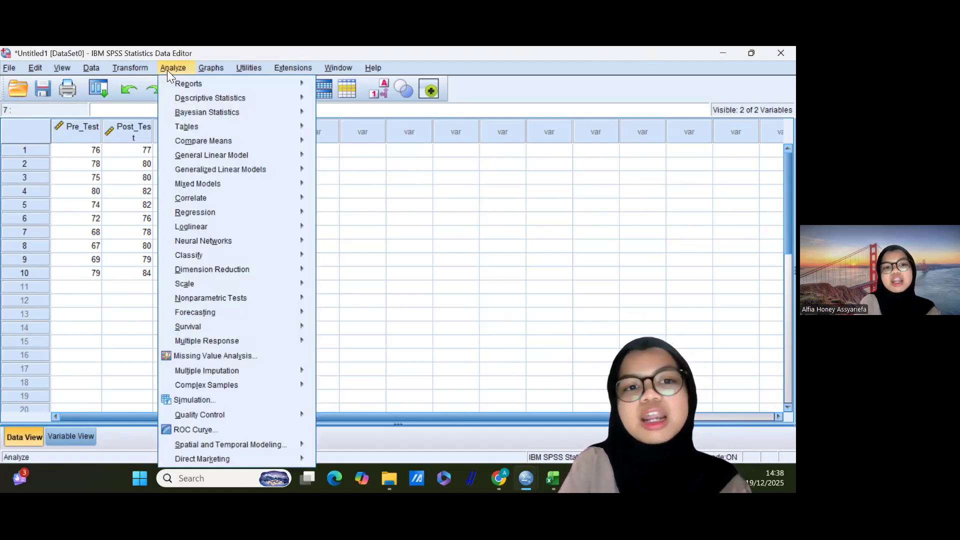
mouse_move(204, 83)
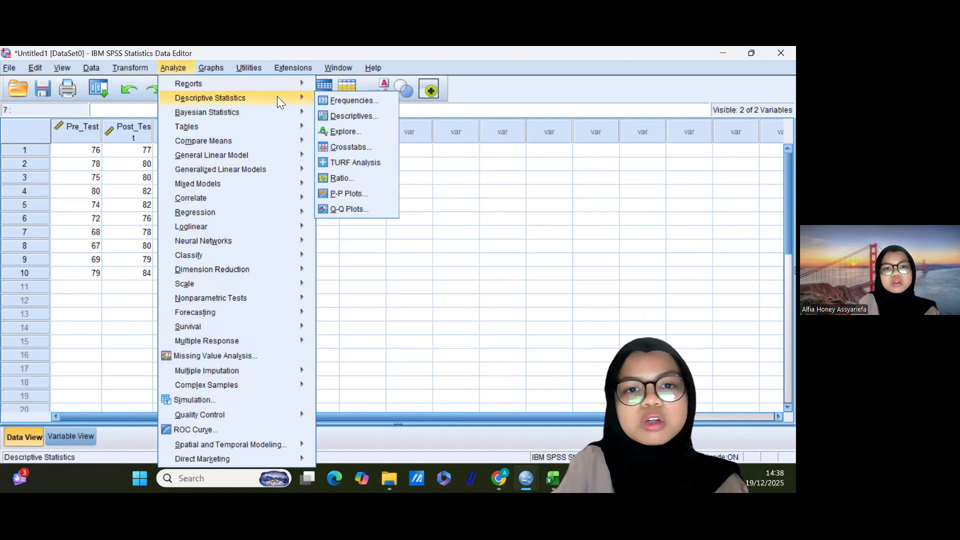
left_click(345, 131)
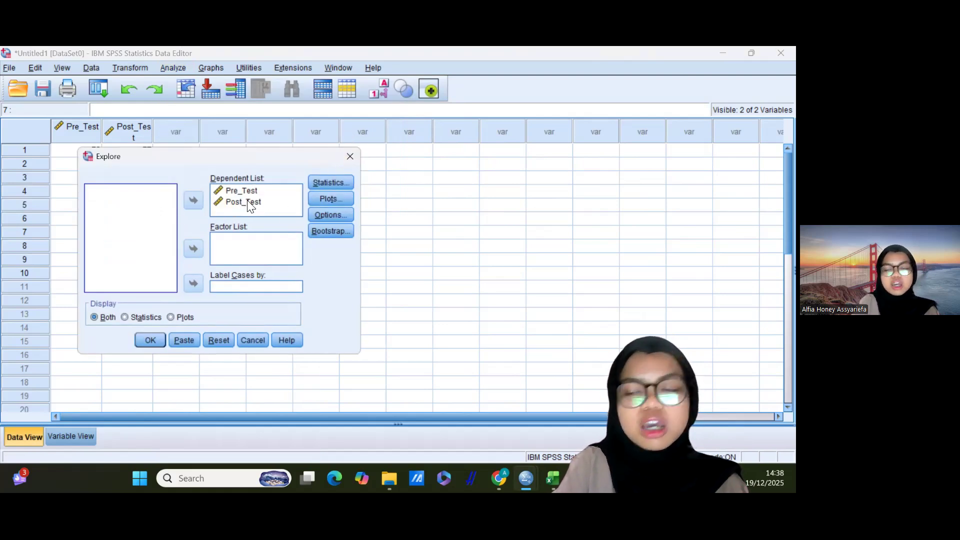
left_click(319, 200)
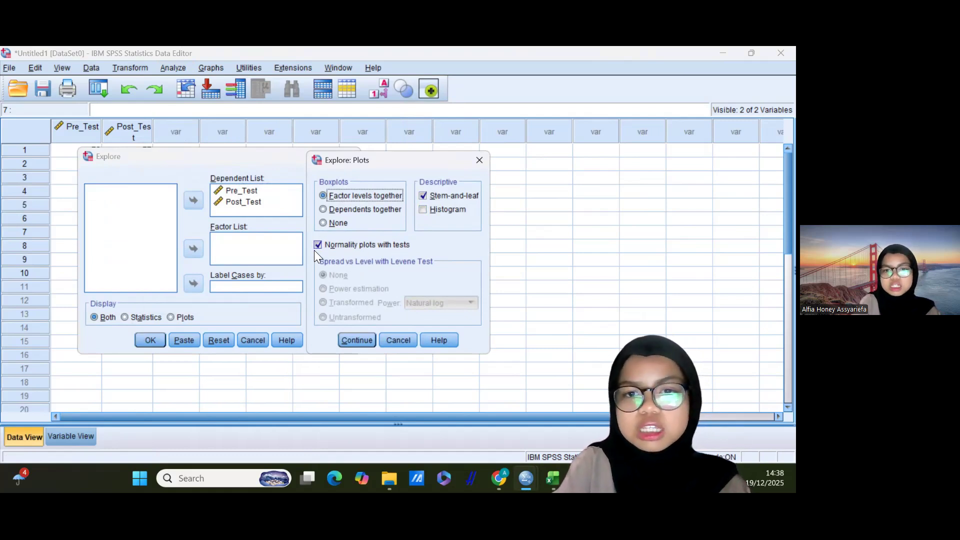
left_click(354, 342)
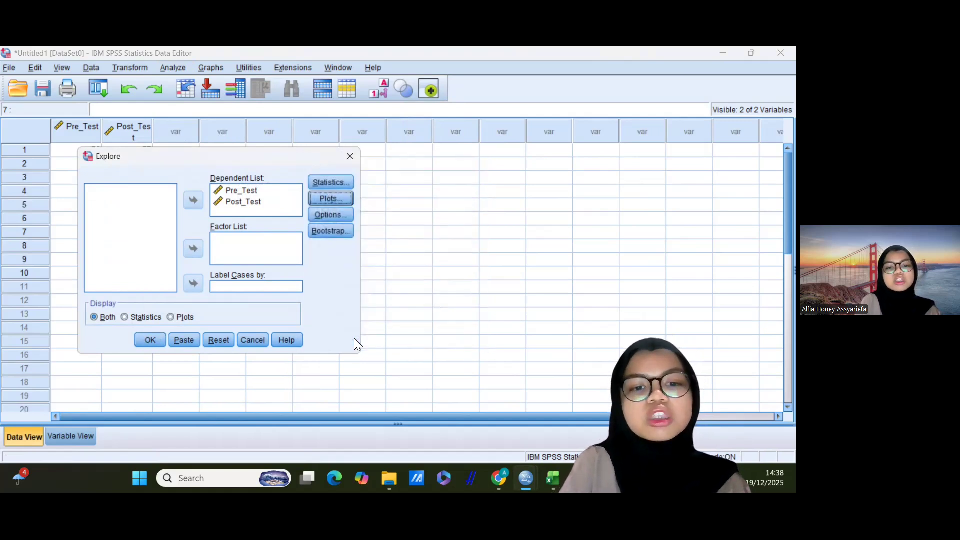
left_click(146, 335)
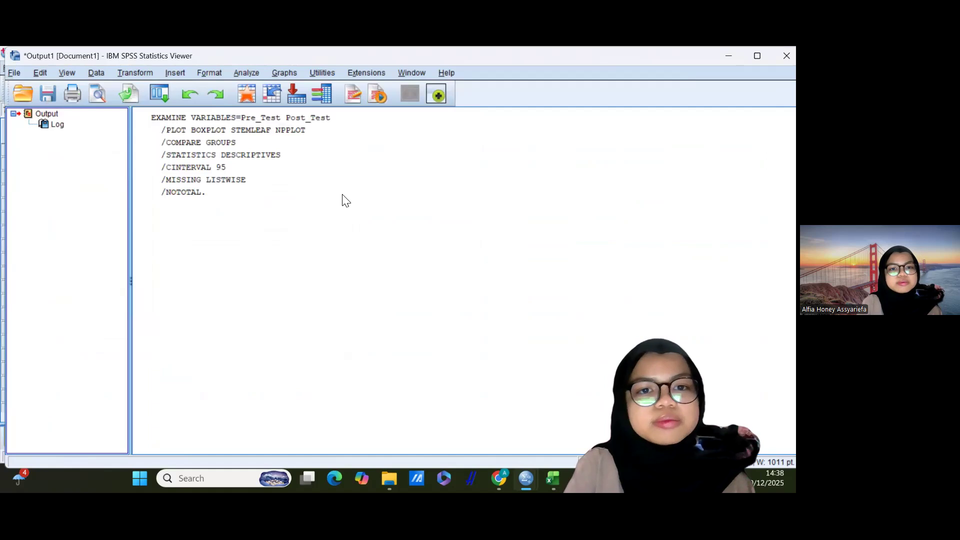
Examine the Explore output, focusing on the Tests of Normality table and its Shapiro-Wilk significance for both variables.
scroll(274, 335, "down", 3)
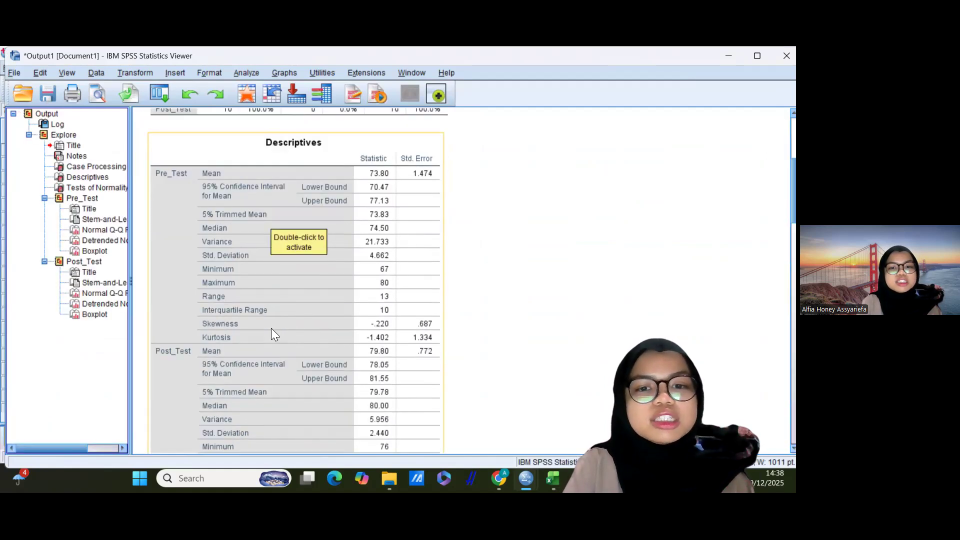
scroll(274, 334, "down", 8)
scroll(274, 335, "up", 7)
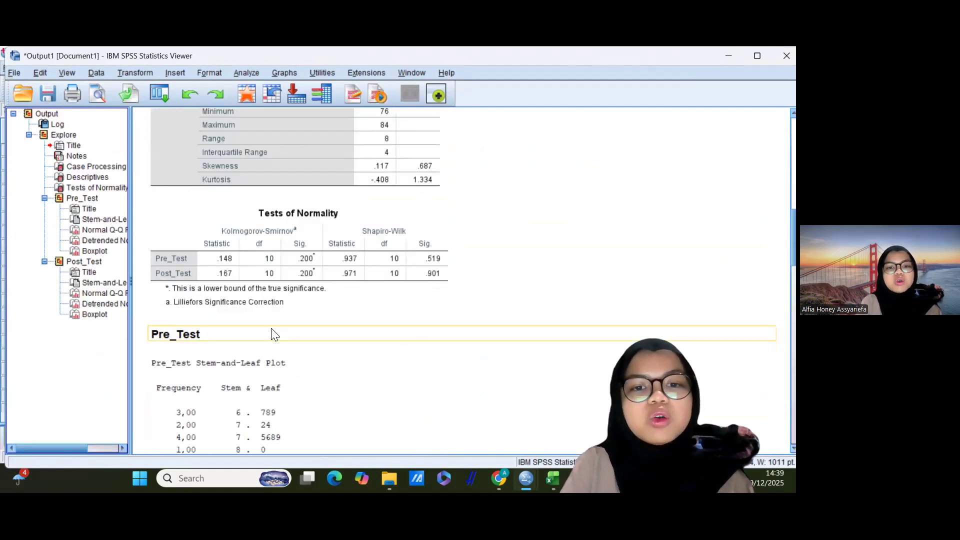
scroll(275, 335, "down", 3)
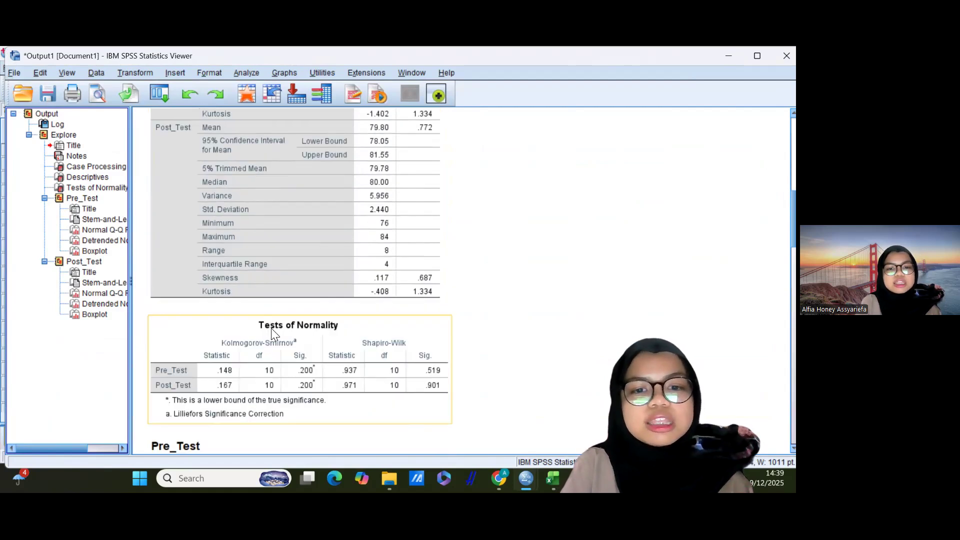
scroll(320, 305, "down", 3)
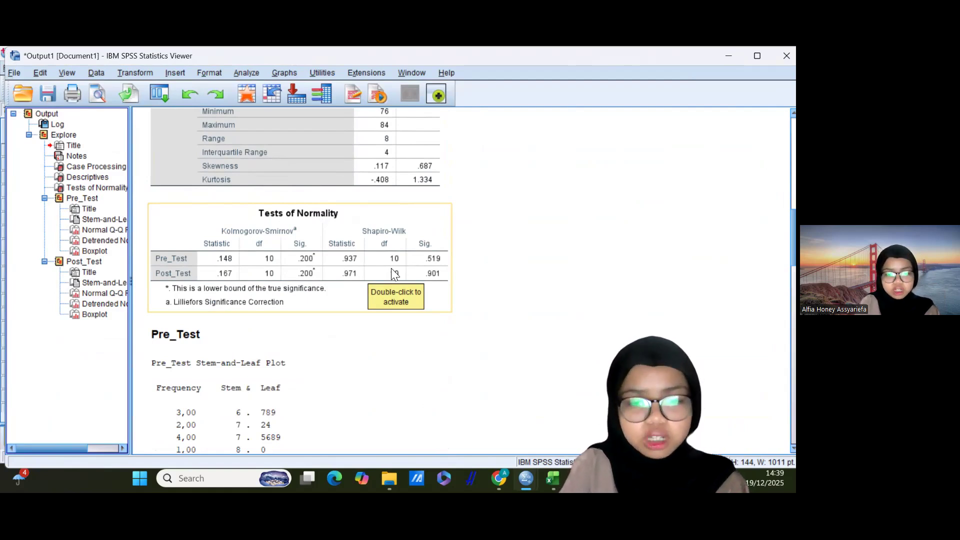
scroll(392, 273, "down", 2)
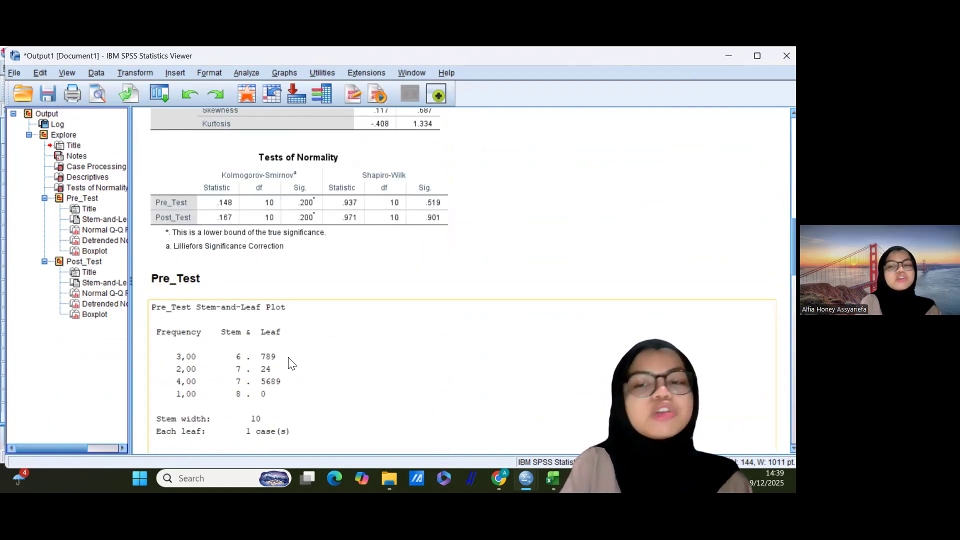
scroll(290, 364, "down", 3)
scroll(292, 364, "up", 4)
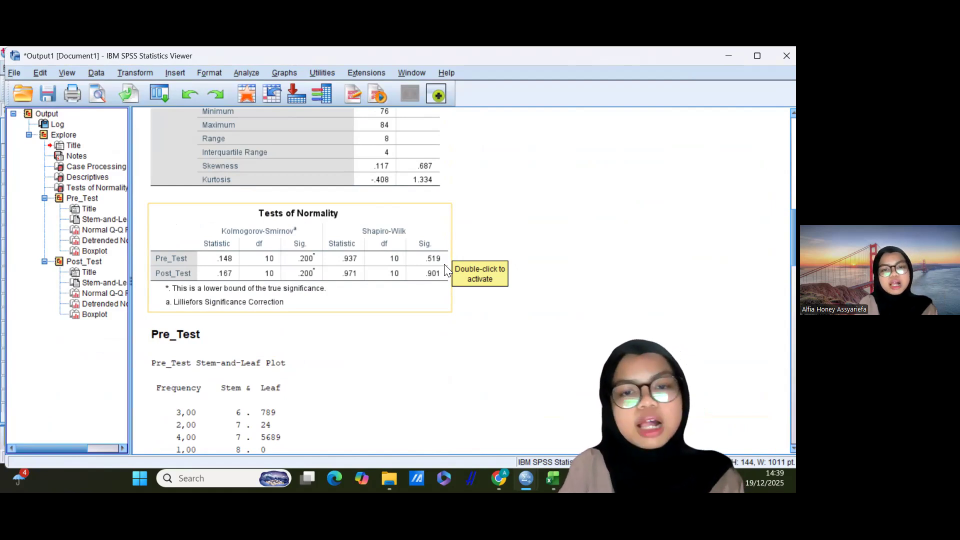
scroll(375, 310, "down", 15)
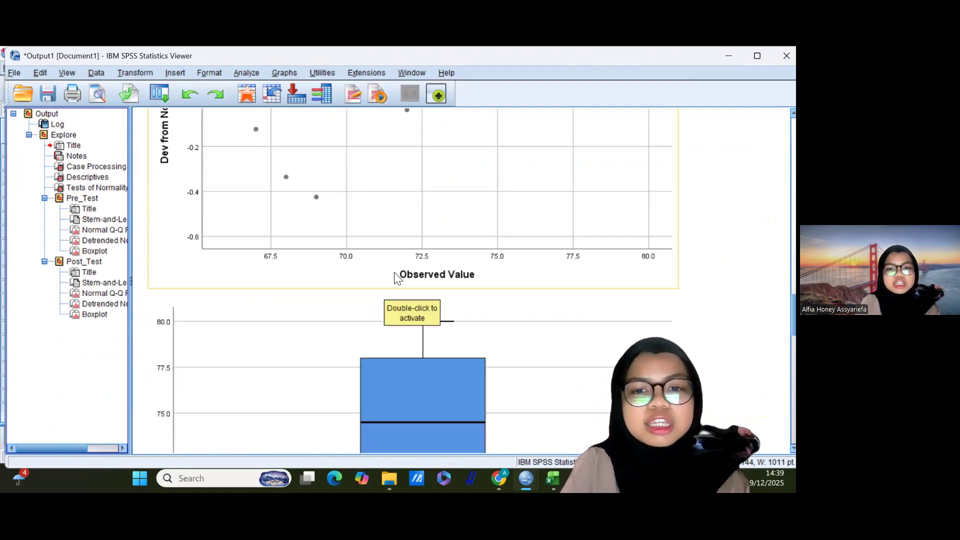
scroll(397, 278, "up", 20)
scroll(398, 279, "up", 5)
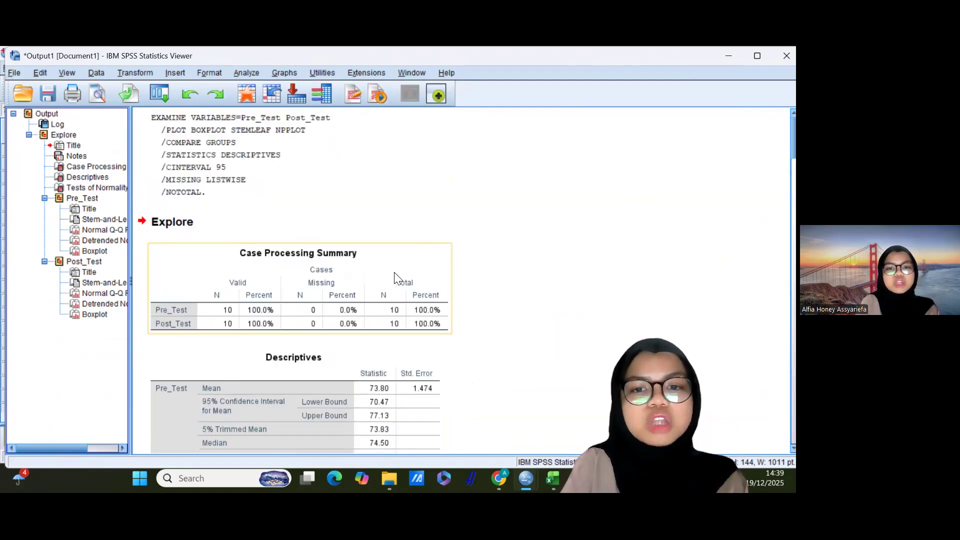
scroll(494, 300, "down", 3)
scroll(493, 299, "up", 3)
scroll(495, 301, "down", 2)
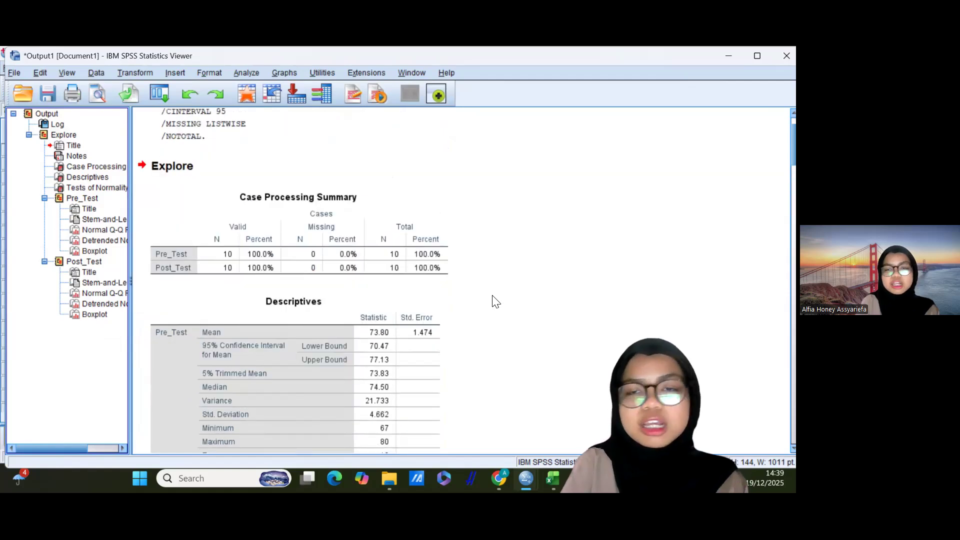
Run a Paired-Samples T Test on the Pre_Test and Post_Test pair with a 95% confidence interval, and select the T-Test results in the output.
left_click(727, 55)
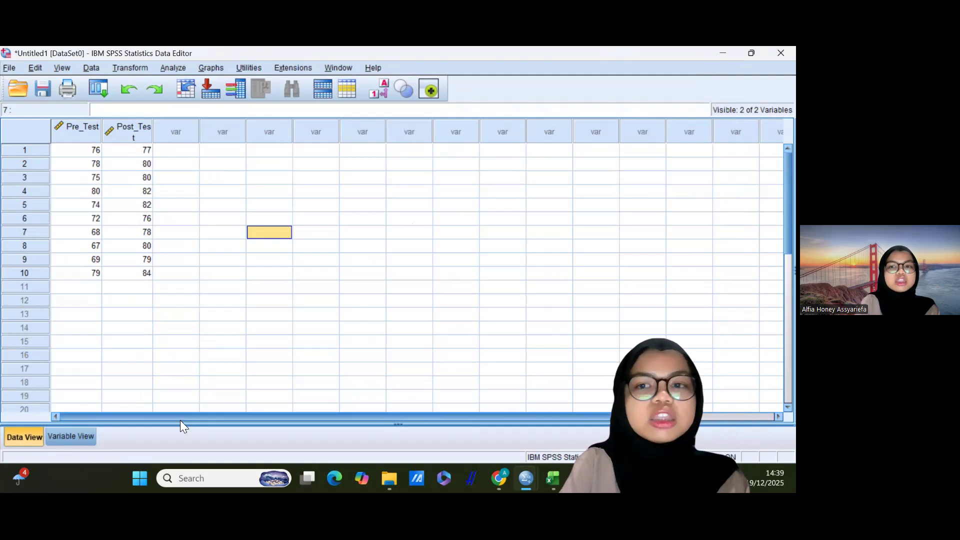
left_click(172, 66)
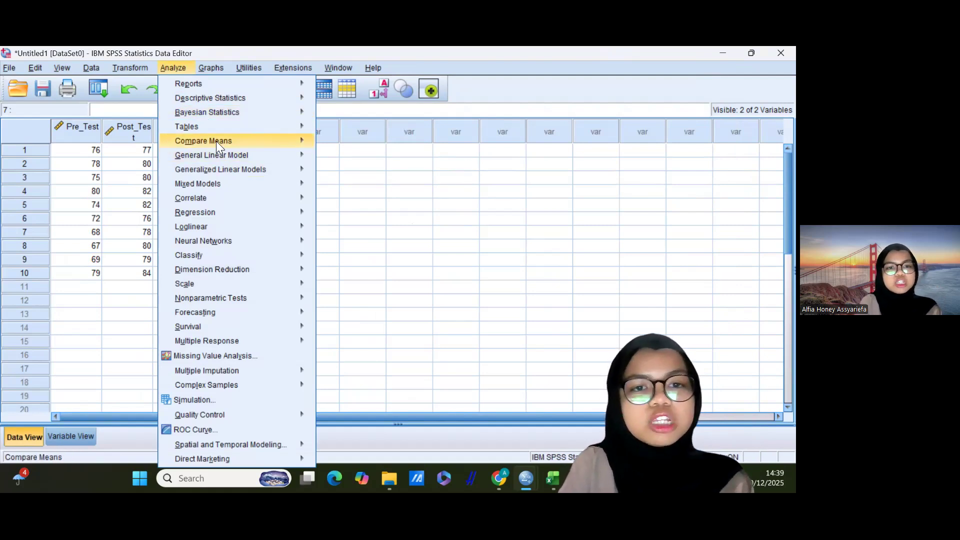
mouse_move(216, 140)
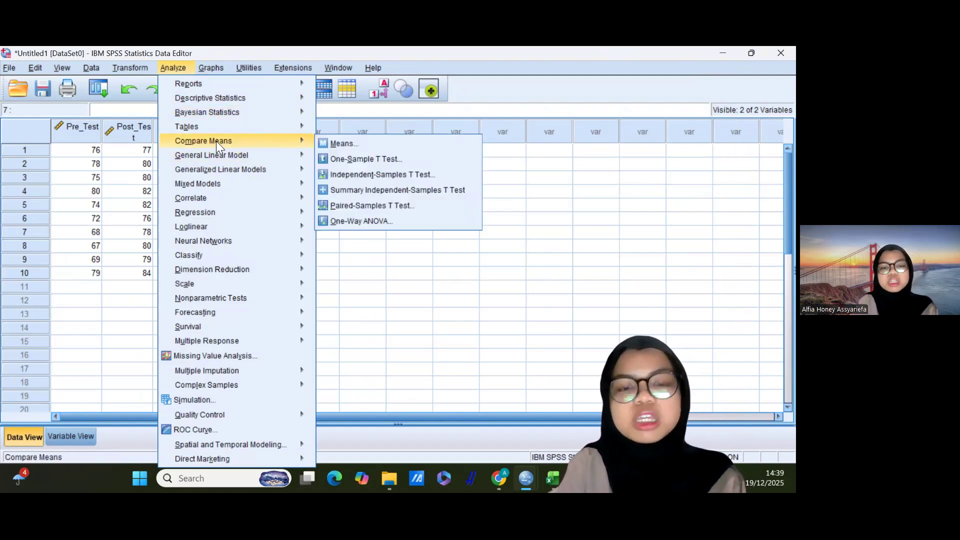
left_click(346, 205)
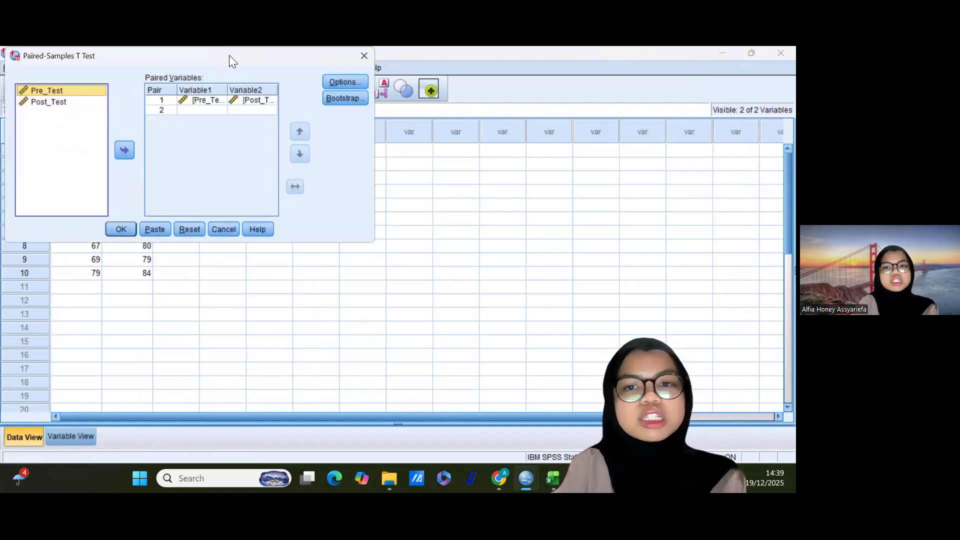
left_click_drag(229, 55, 376, 152)
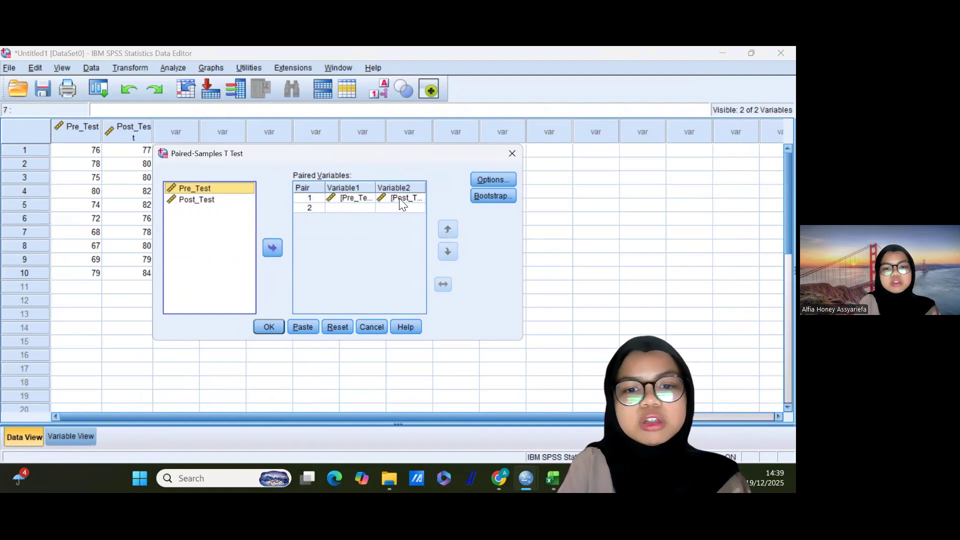
left_click(491, 179)
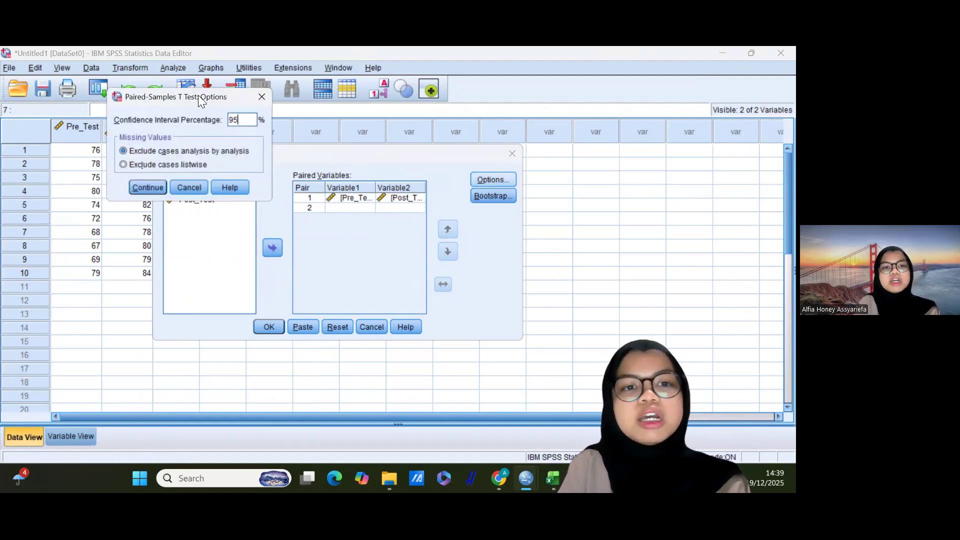
left_click_drag(199, 97, 346, 190)
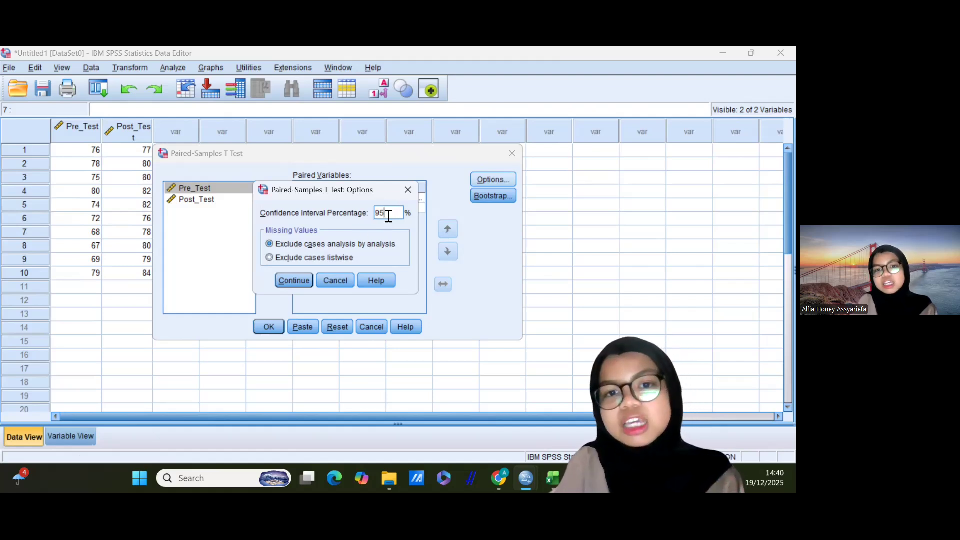
left_click(298, 278)
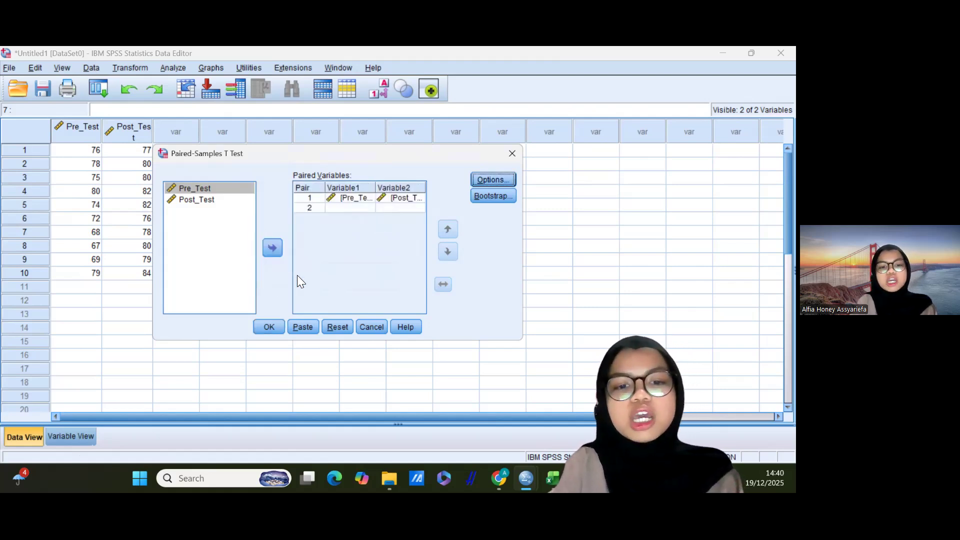
left_click(268, 327)
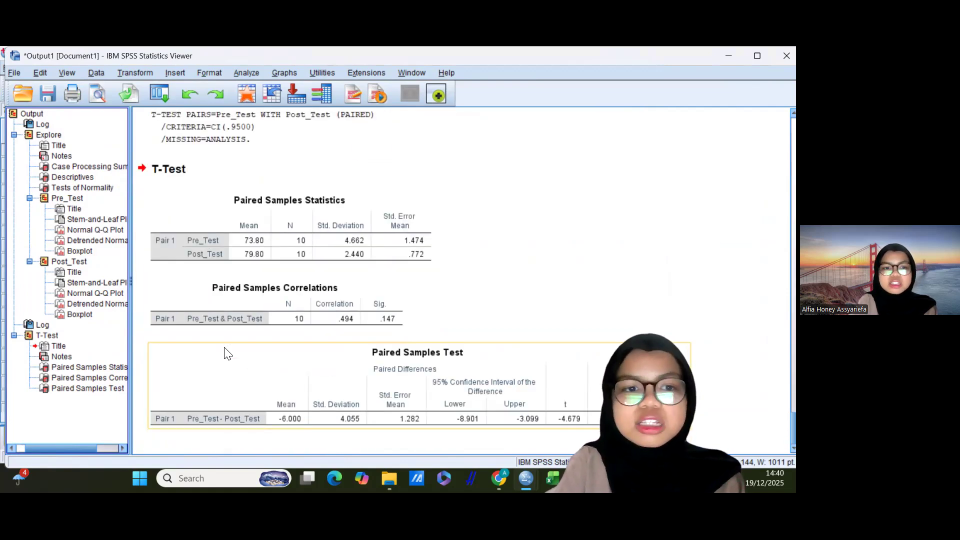
left_click(44, 335)
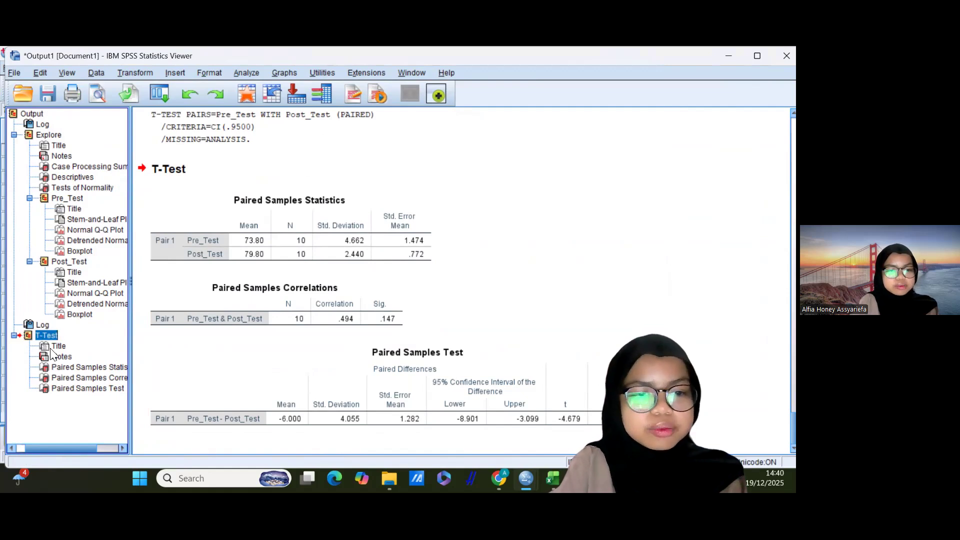
Examine the T-Test results table by table, selecting Paired Samples Statistics, Paired Samples Correlations and Paired Samples Test in turn.
left_click(50, 348)
left_click(56, 356)
left_click(66, 370)
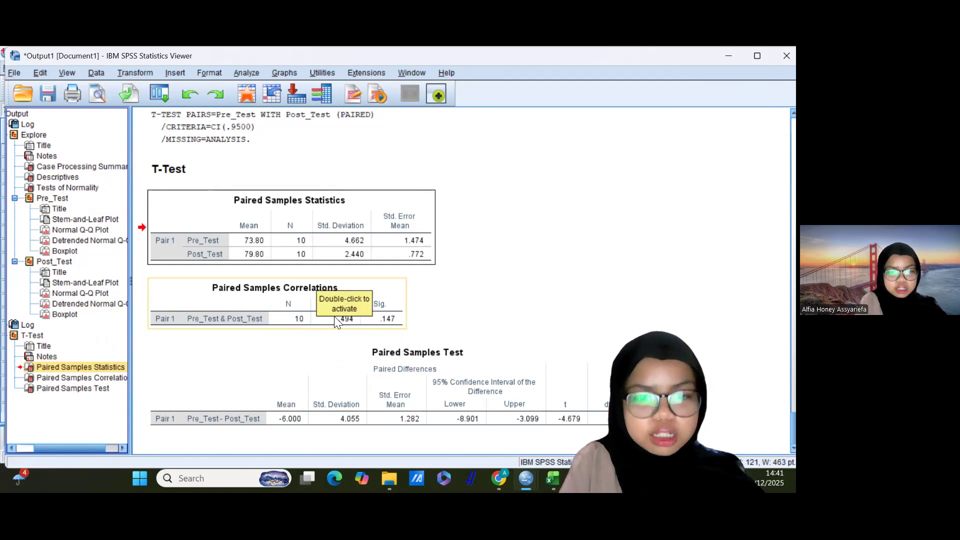
left_click(393, 298)
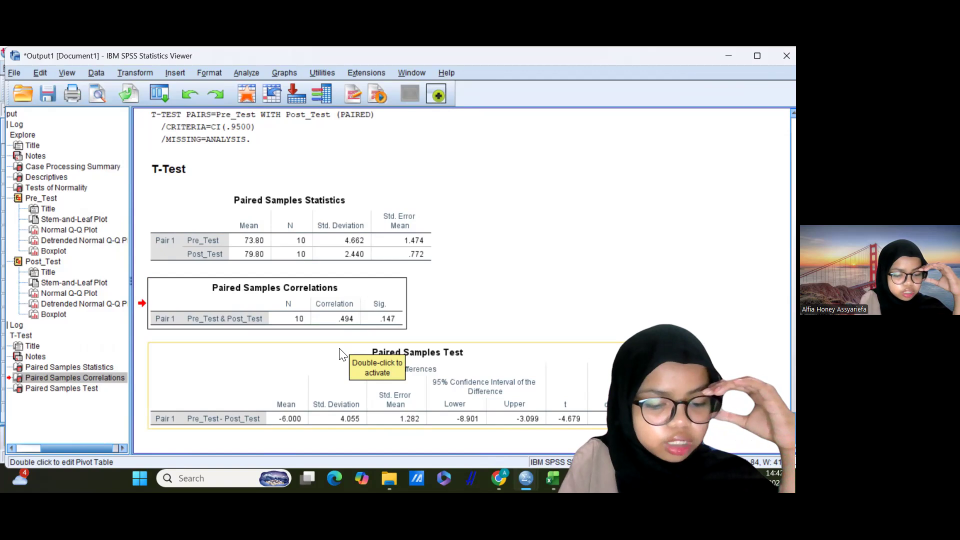
left_click(278, 374)
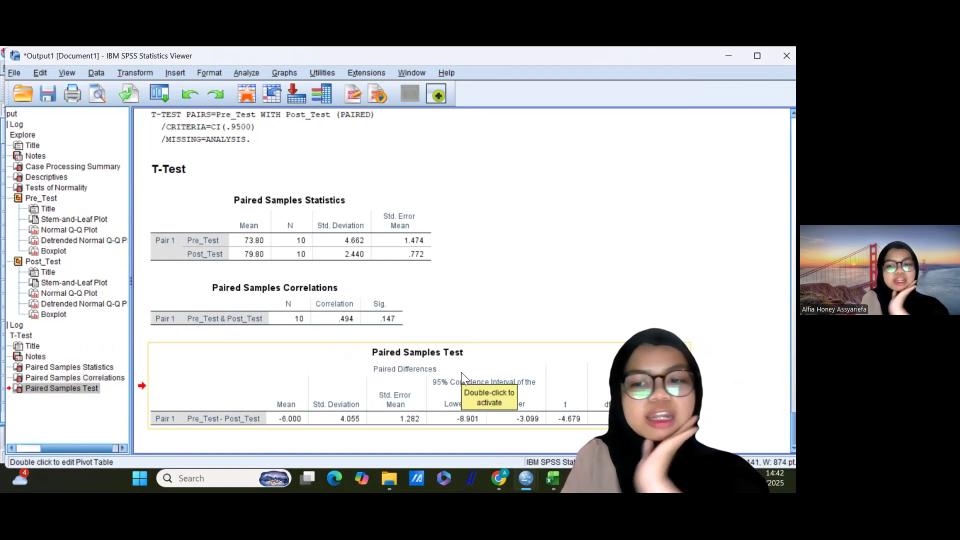
scroll(461, 372, "up", 1)
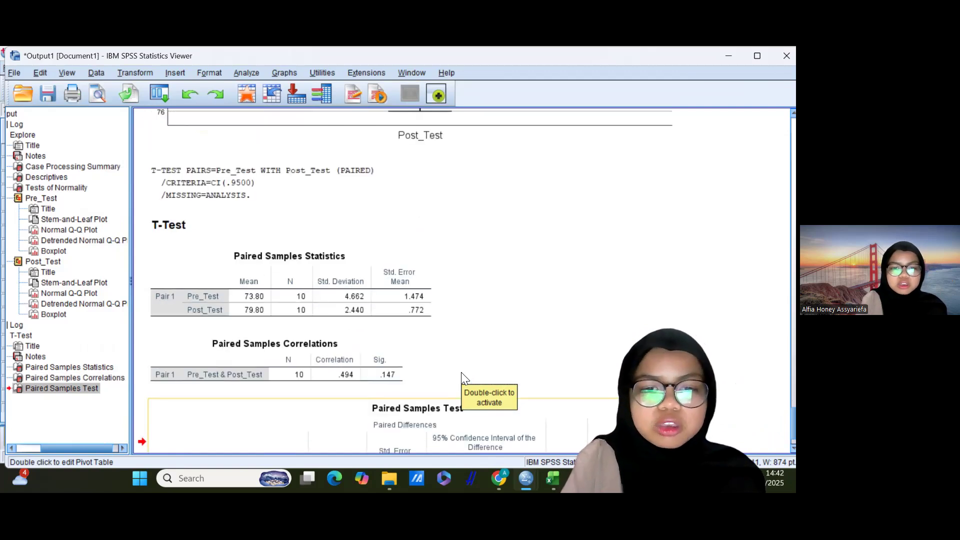
scroll(460, 372, "down", 1)
scroll(460, 371, "up", 1)
scroll(460, 371, "down", 1)
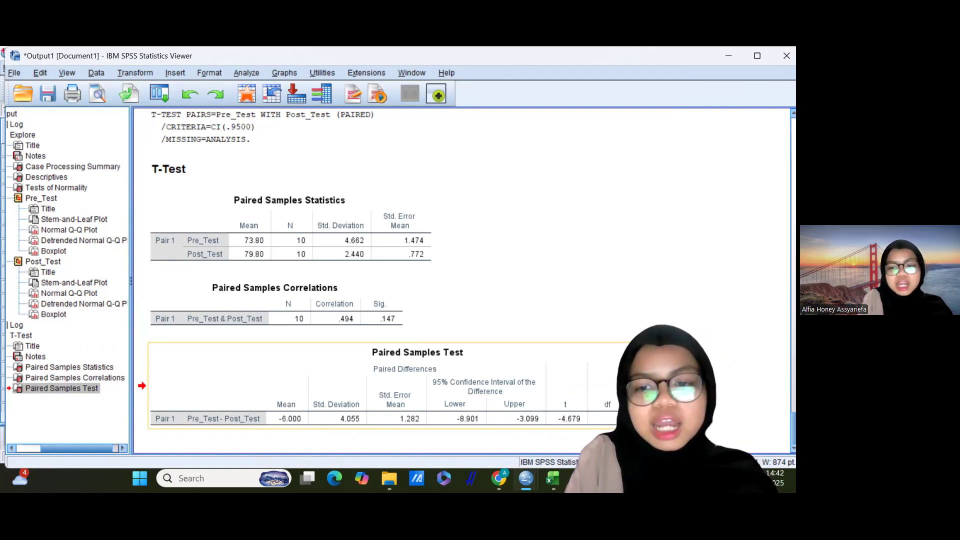
scroll(559, 287, "up", 10)
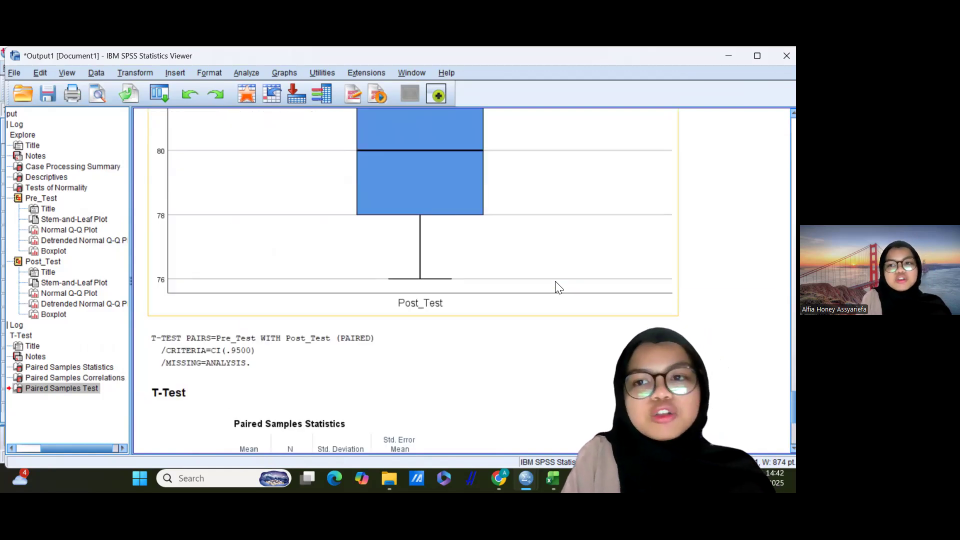
scroll(558, 287, "down", 9)
scroll(558, 288, "down", 2)
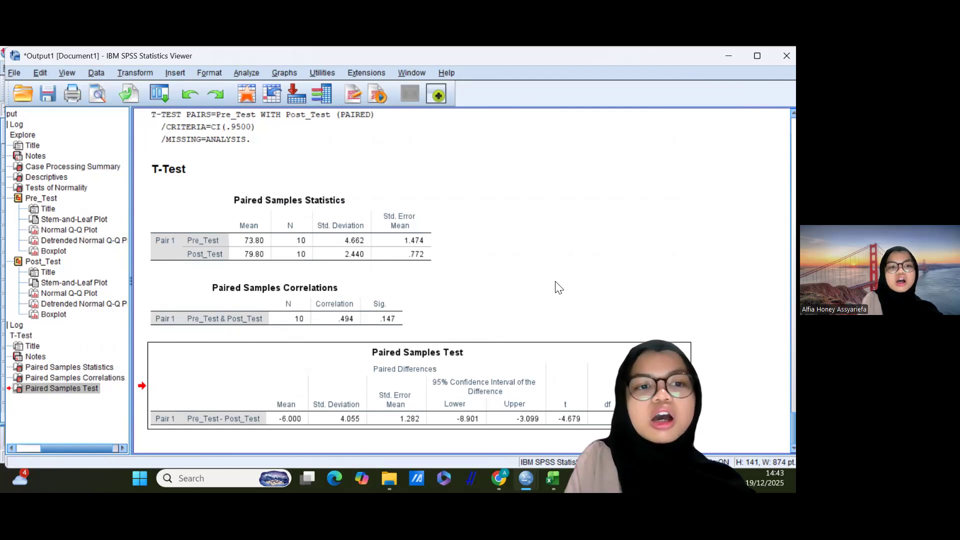
scroll(558, 287, "up", 2)
scroll(558, 287, "up", 2)
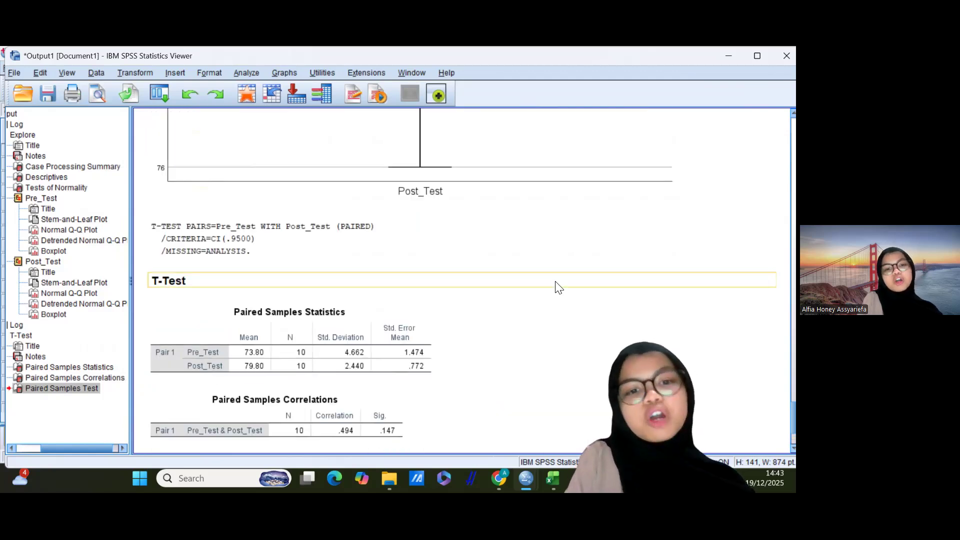
scroll(556, 286, "down", 4)
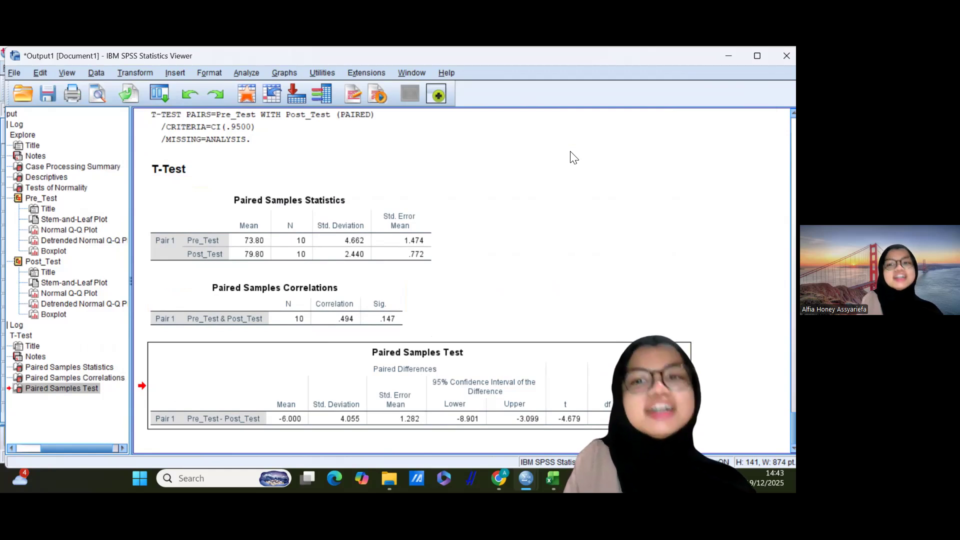
Return to the beginning of the output to review the Explore syntax, Case Processing Summary and Descriptives.
scroll(475, 302, "up", 20)
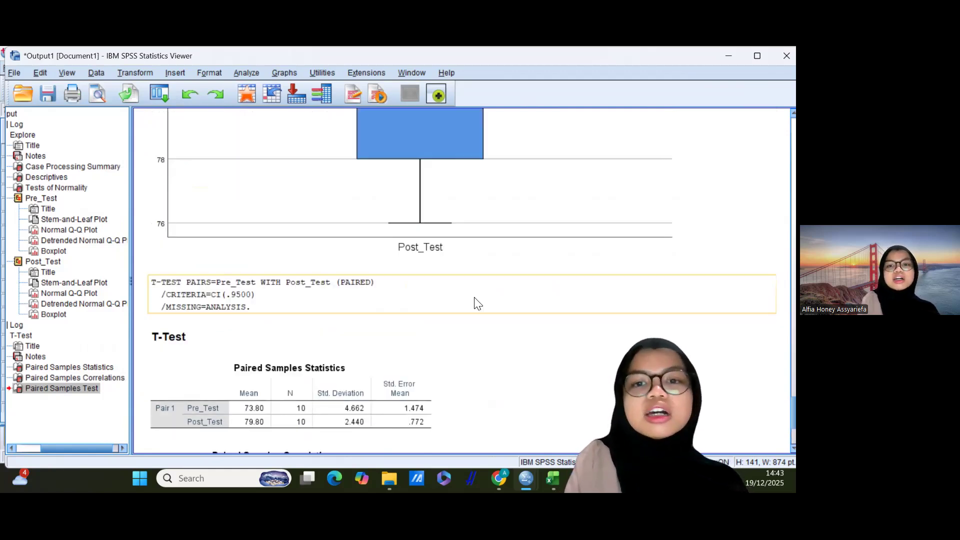
scroll(474, 298, "up", 5)
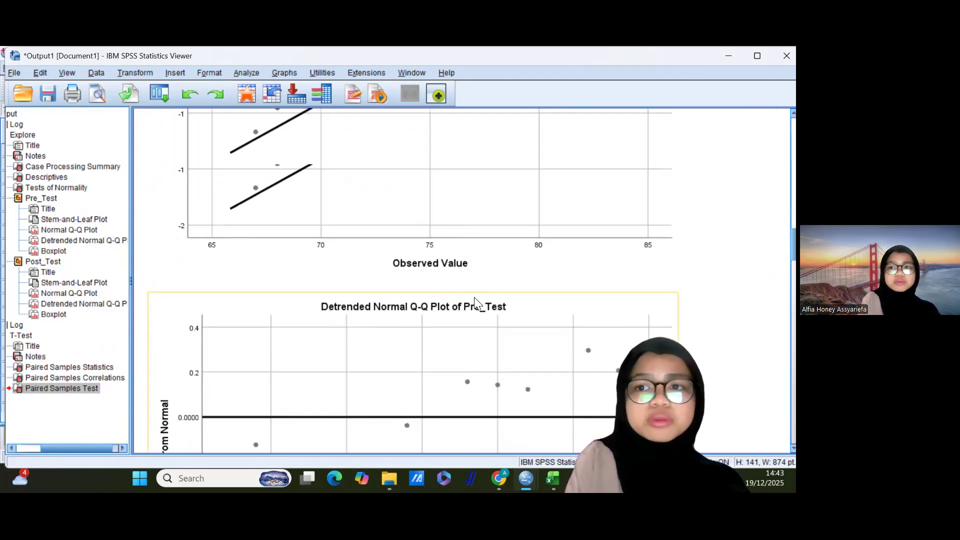
scroll(476, 302, "up", 15)
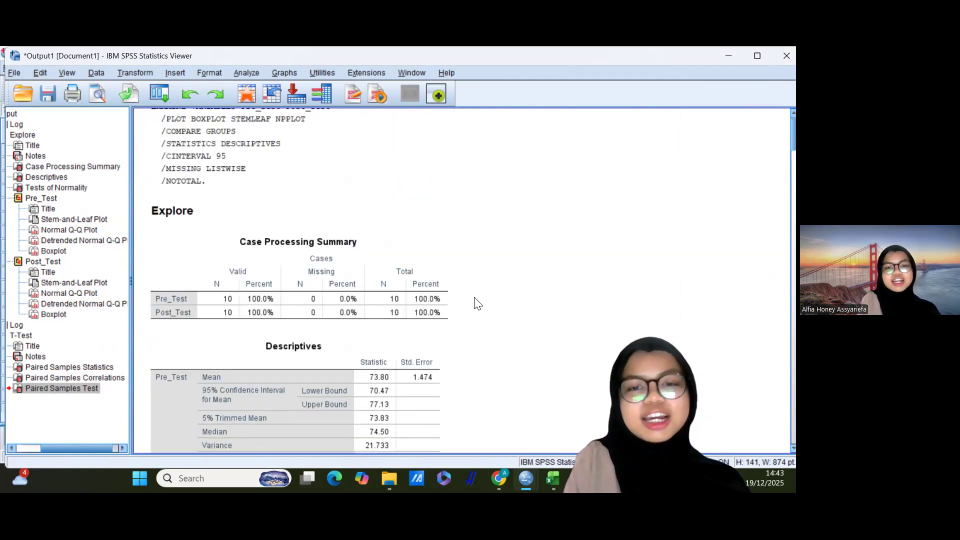
scroll(475, 303, "up", 1)
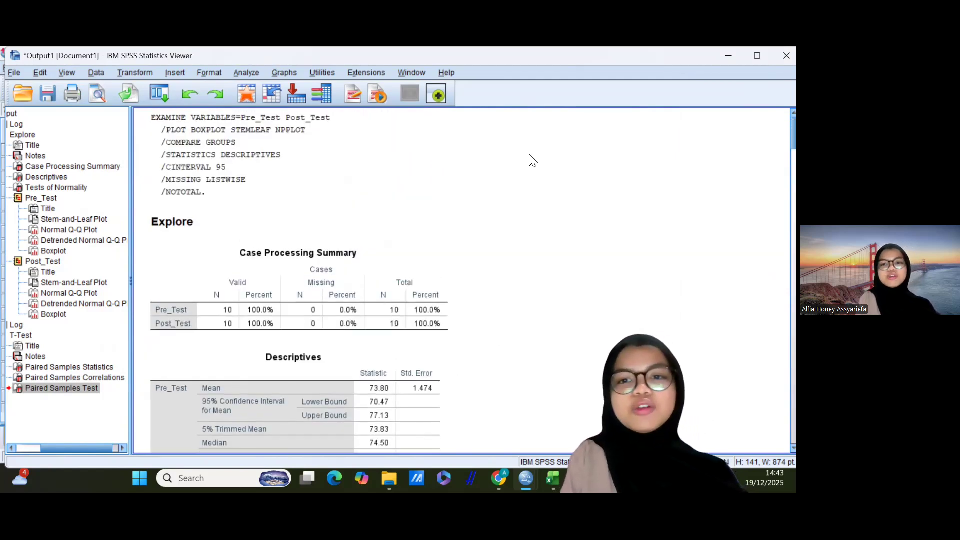